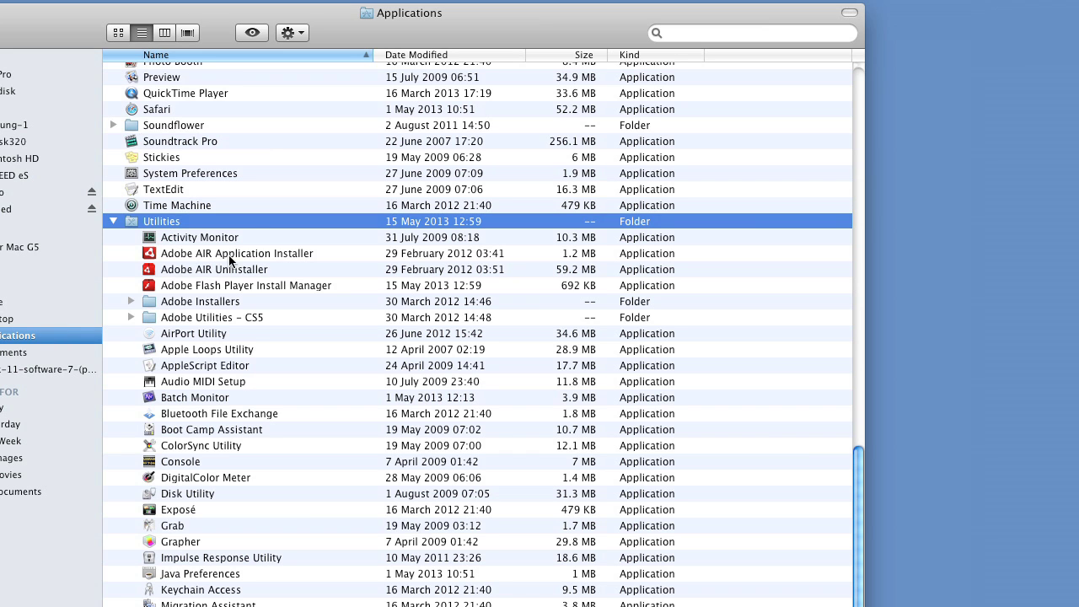
- Select Audio MIDI Setup in the Utilities folder under Finder's Applications
left_click(33, 335)
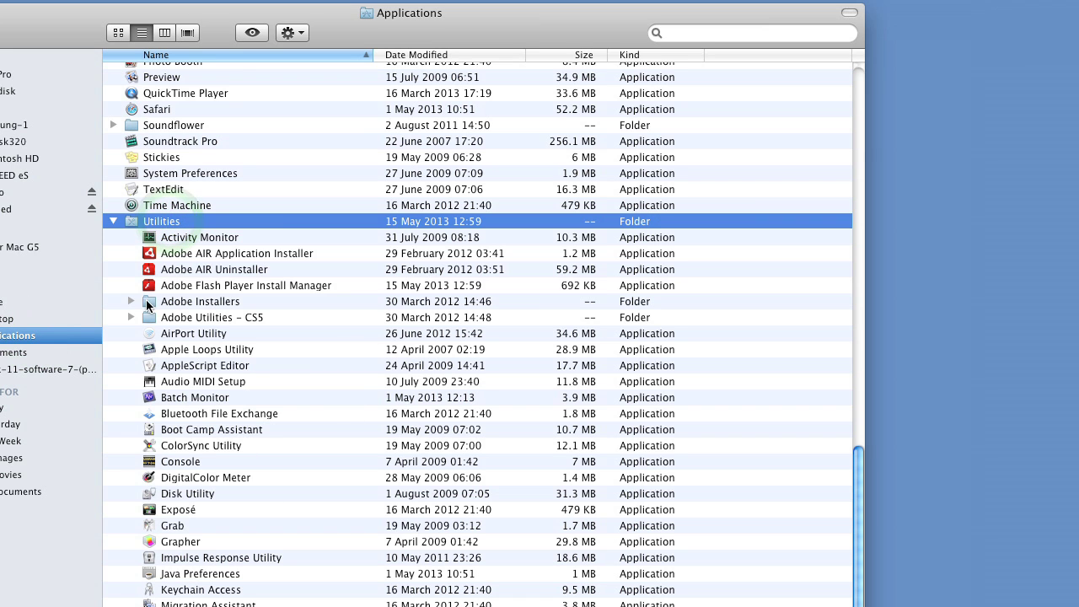
left_click(165, 384)
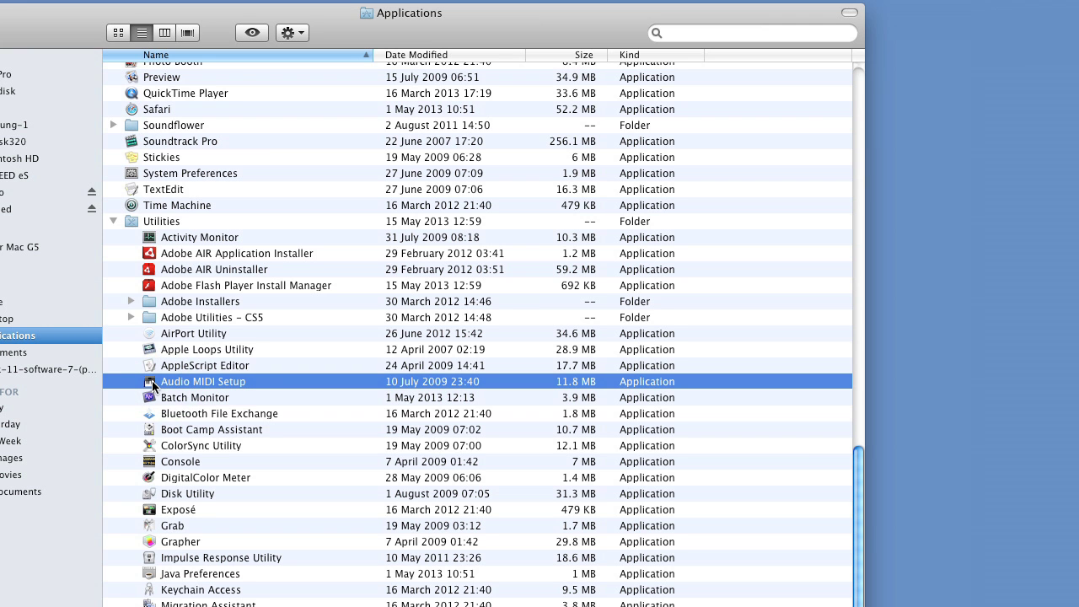
- Launch Audio MIDI Setup and minimize the Finder and Audio Devices windows, leaving MIDI Studio visible
double_click(152, 384)
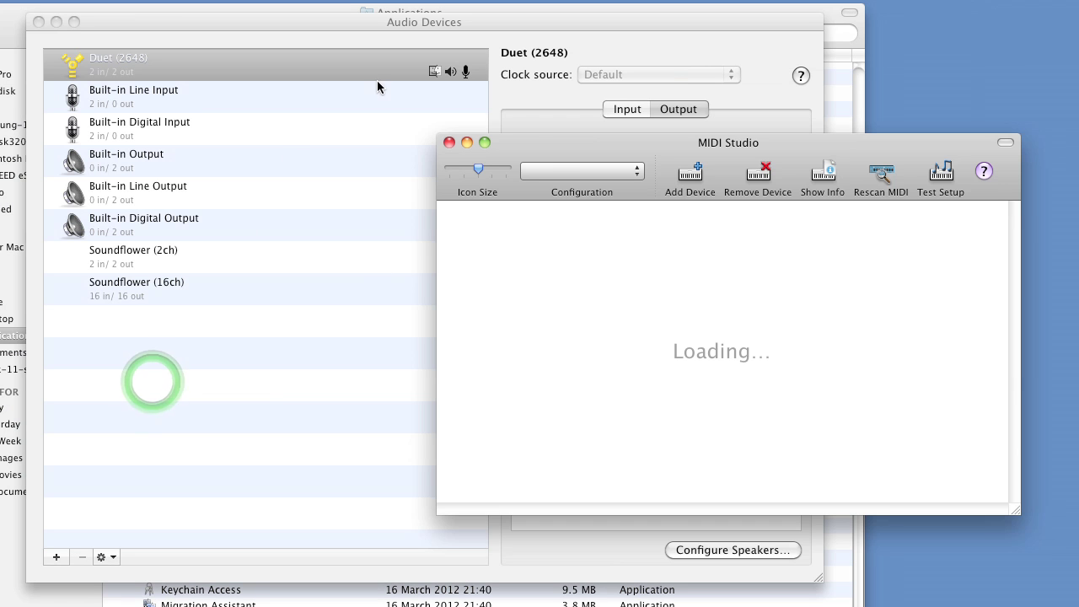
left_click(10, 15)
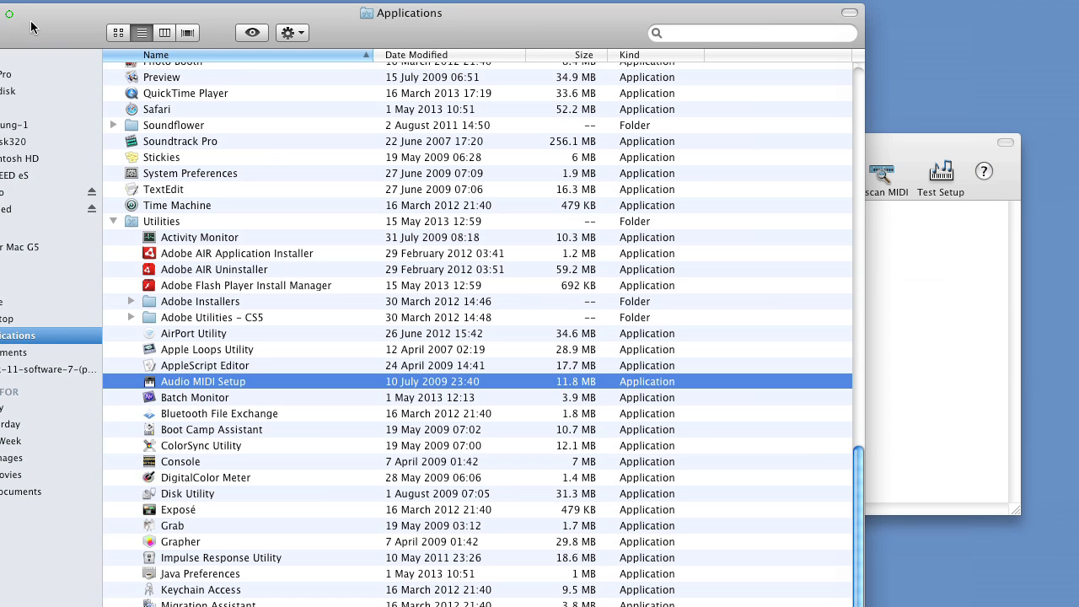
double_click(185, 16)
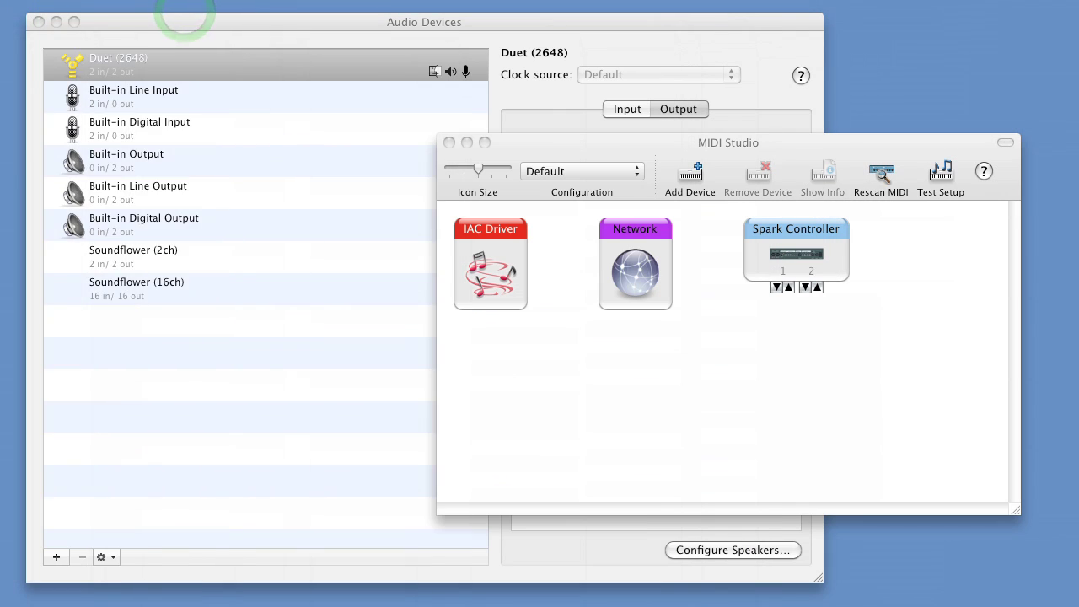
left_click_drag(522, 141, 525, 172)
left_click(393, 18)
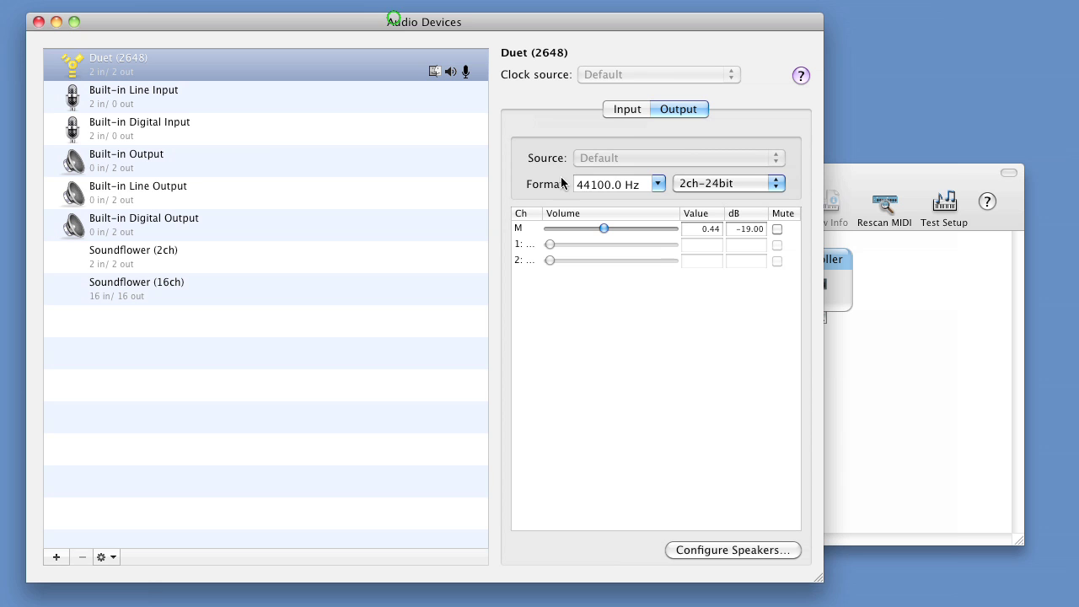
double_click(475, 22)
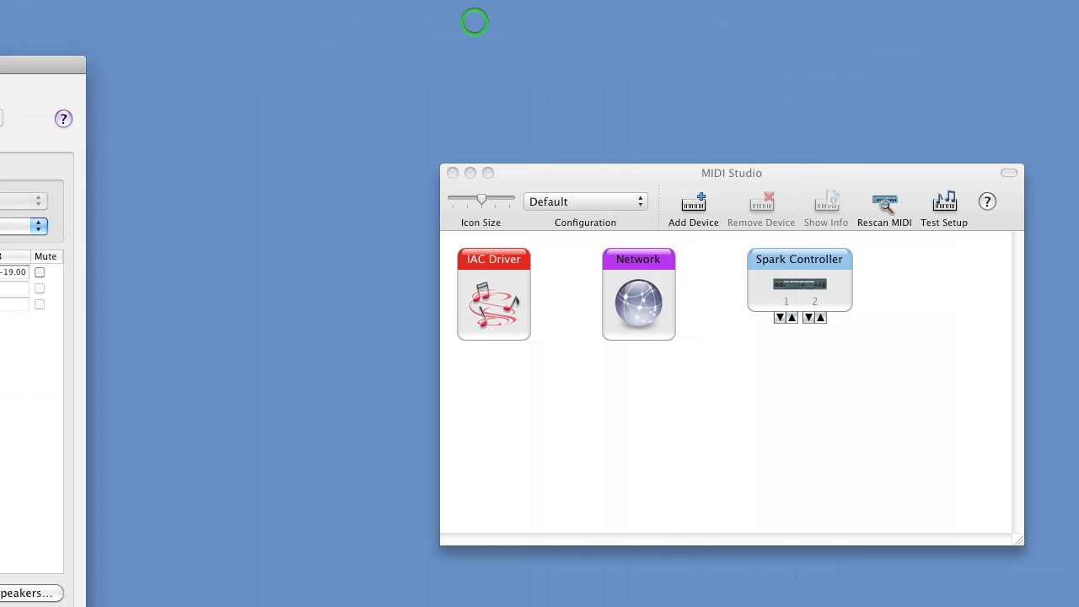
left_click_drag(608, 173, 608, 160)
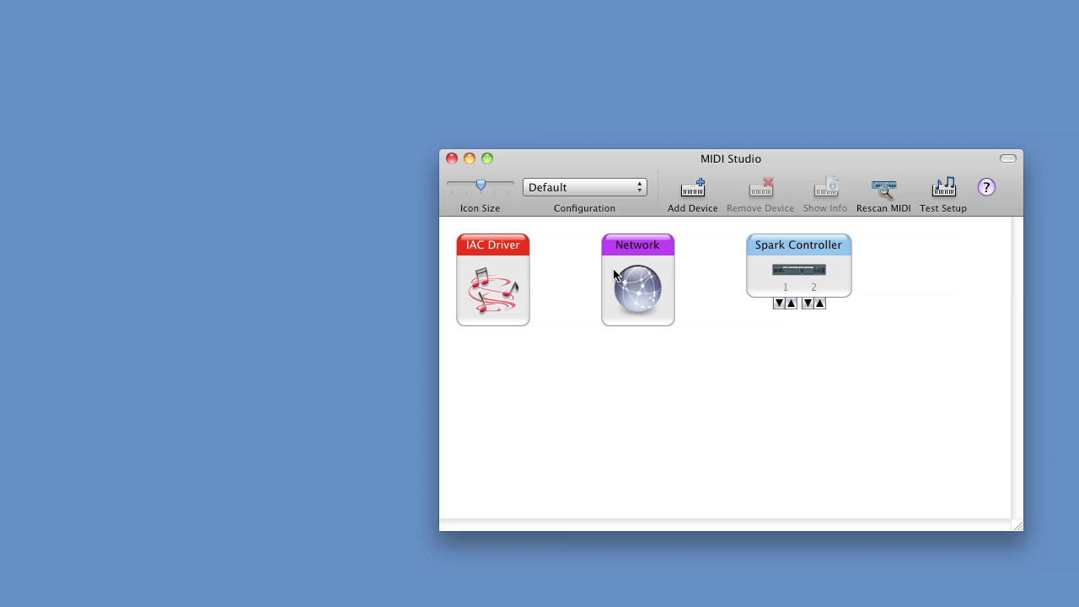
- Select the IAC Driver device in the MIDI Studio window
left_click(828, 270)
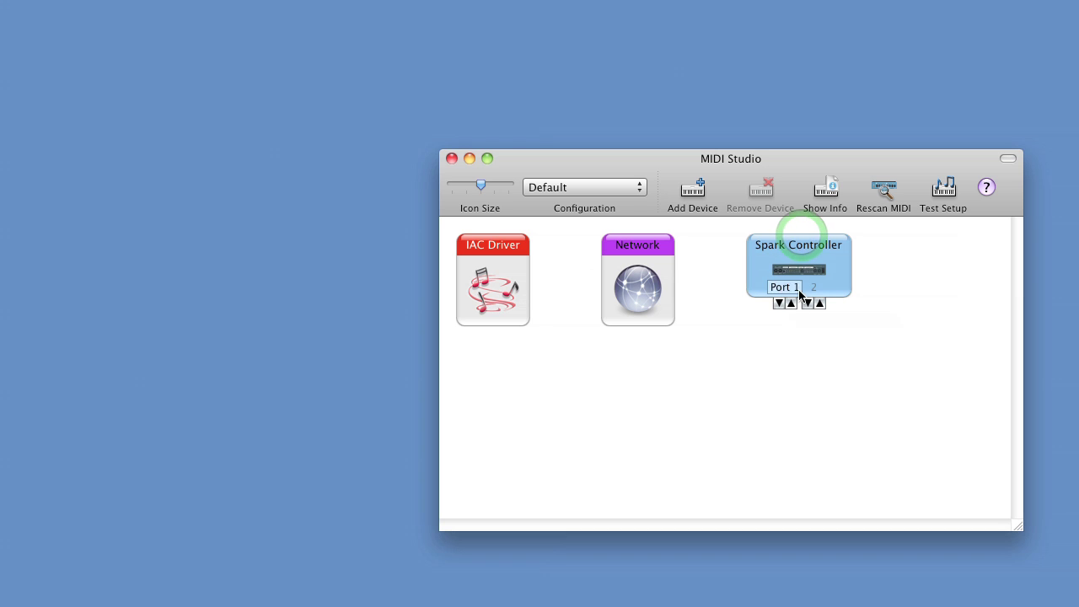
left_click(785, 319)
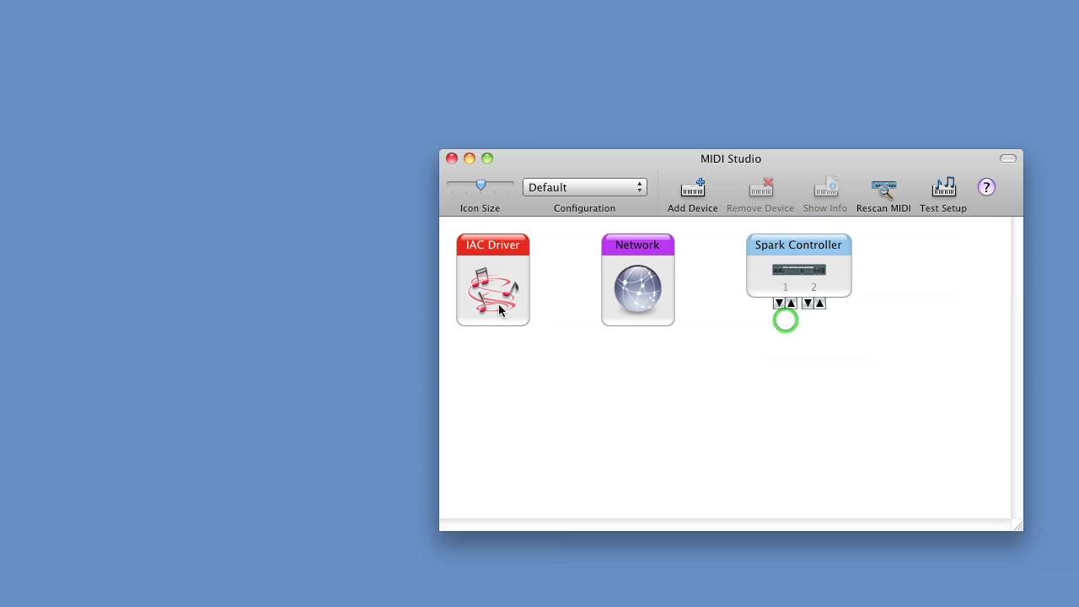
left_click(496, 258)
left_click(496, 257)
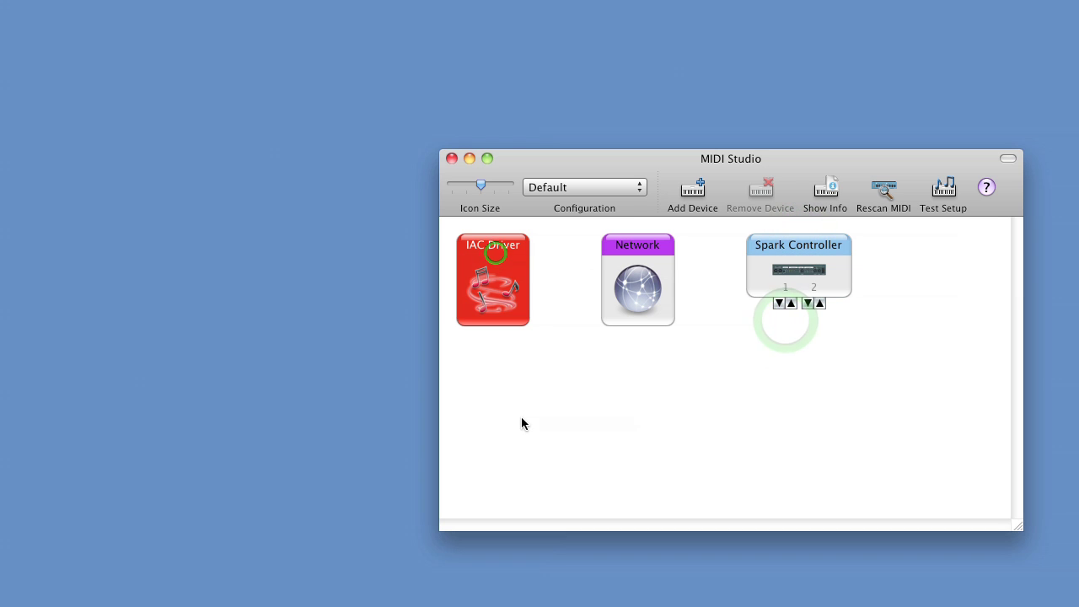
- Open the IAC Driver's properties and add a port, IAC Bus 1, to its Ports list
double_click(493, 260)
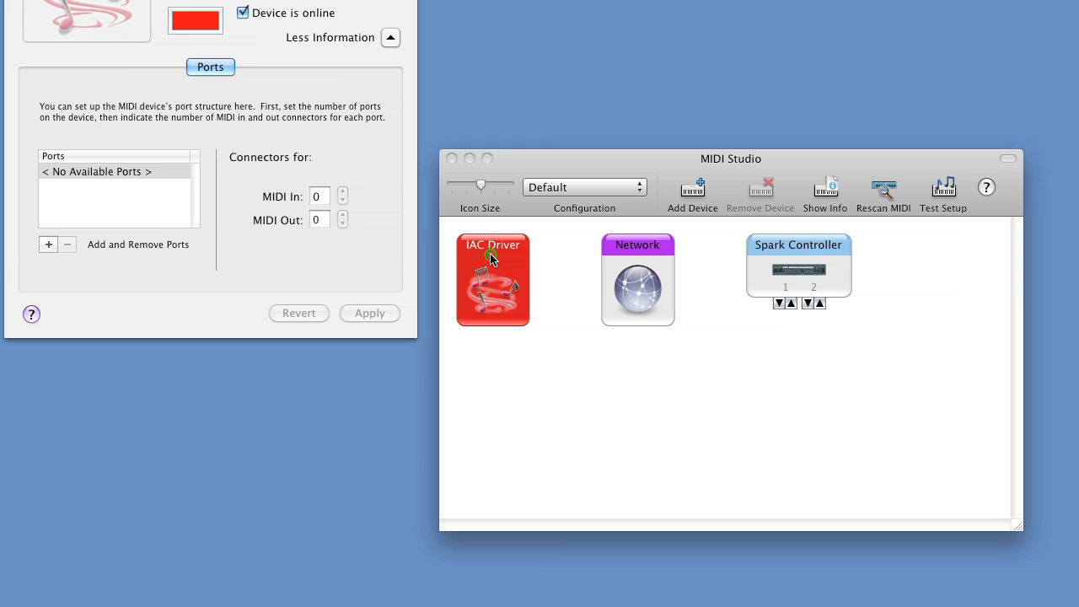
left_click_drag(232, 0, 223, 127)
left_click_drag(537, 163, 572, 164)
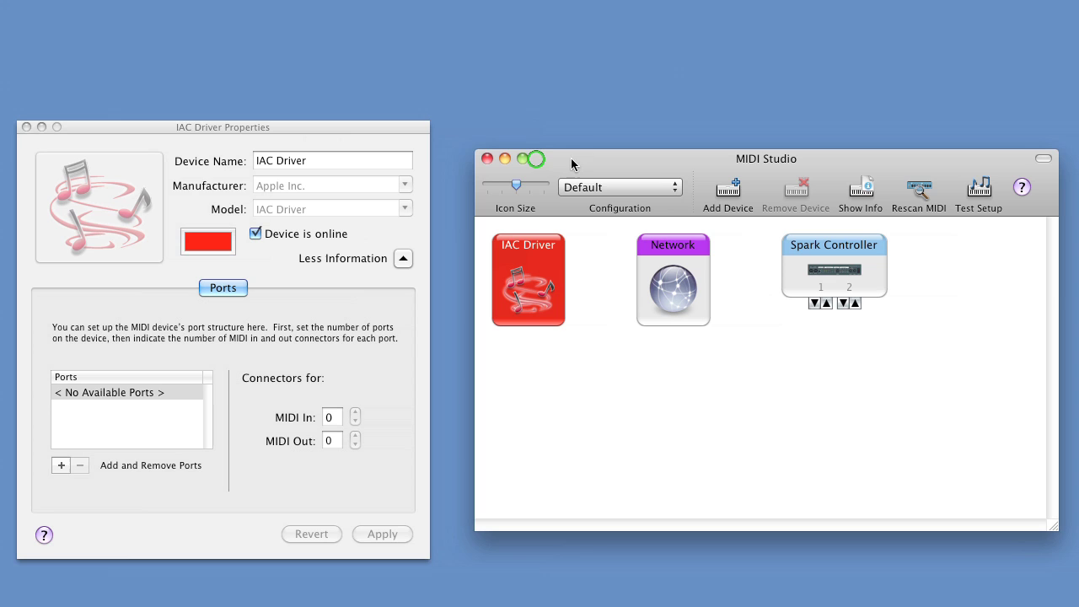
left_click_drag(345, 129, 364, 117)
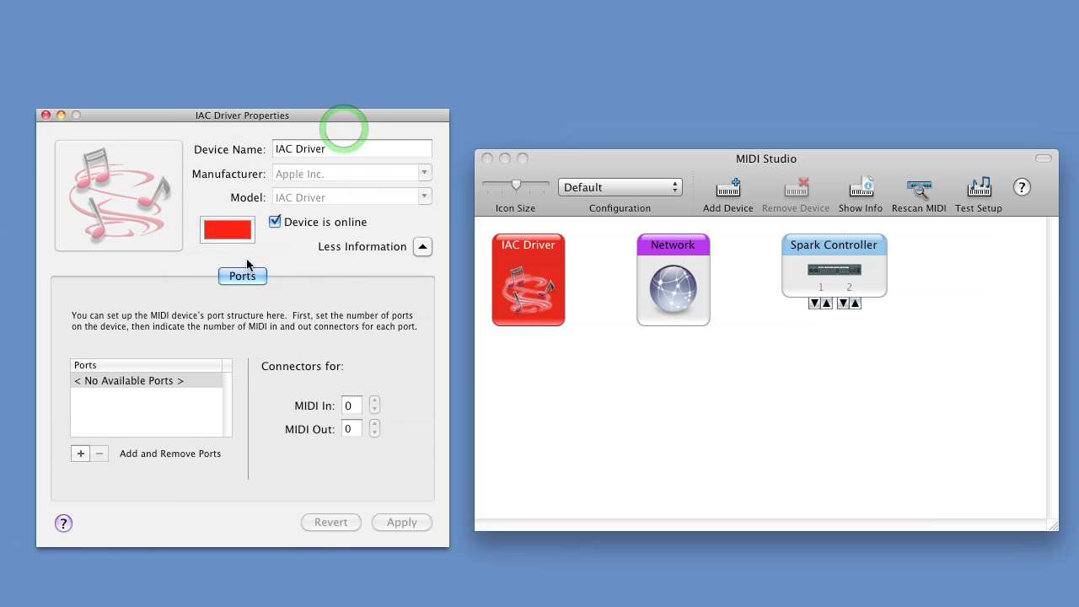
left_click(134, 380)
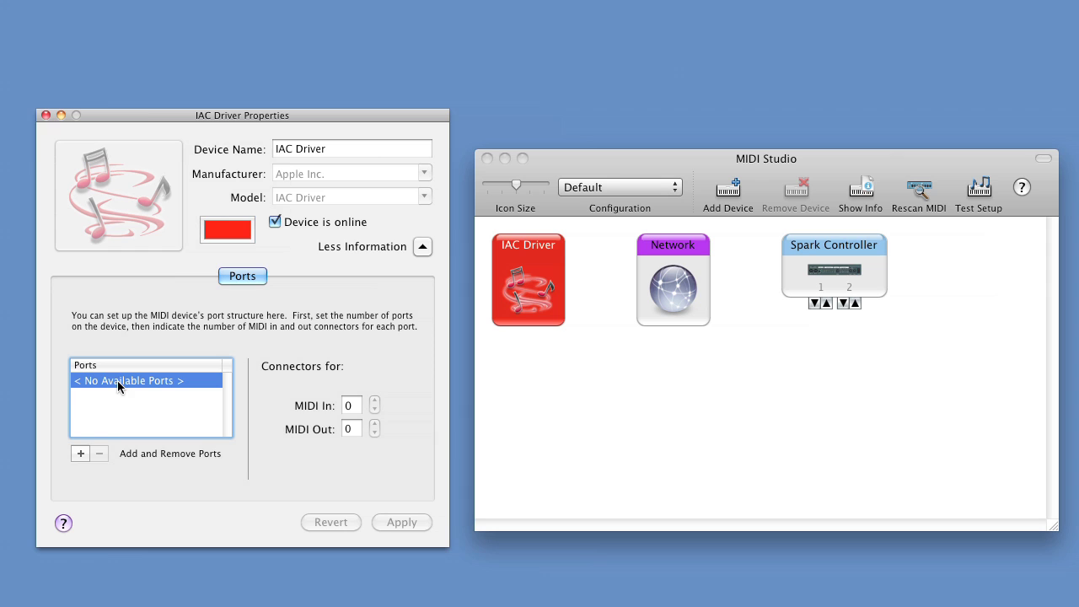
left_click(81, 455)
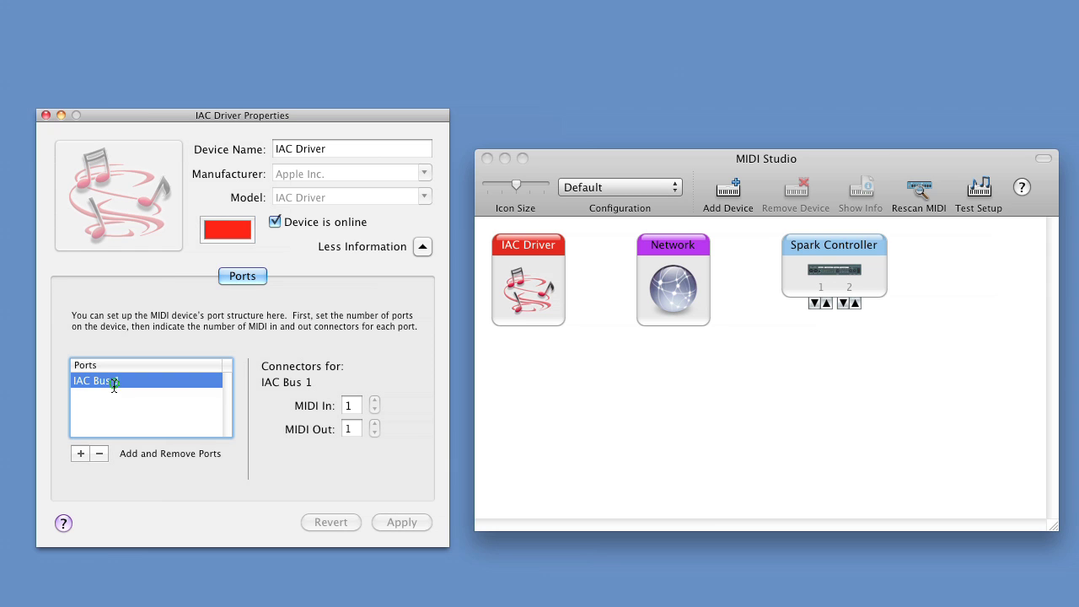
- Rename the IAC Bus 1 port to 'Spark1 Midi OUT'
double_click(114, 382)
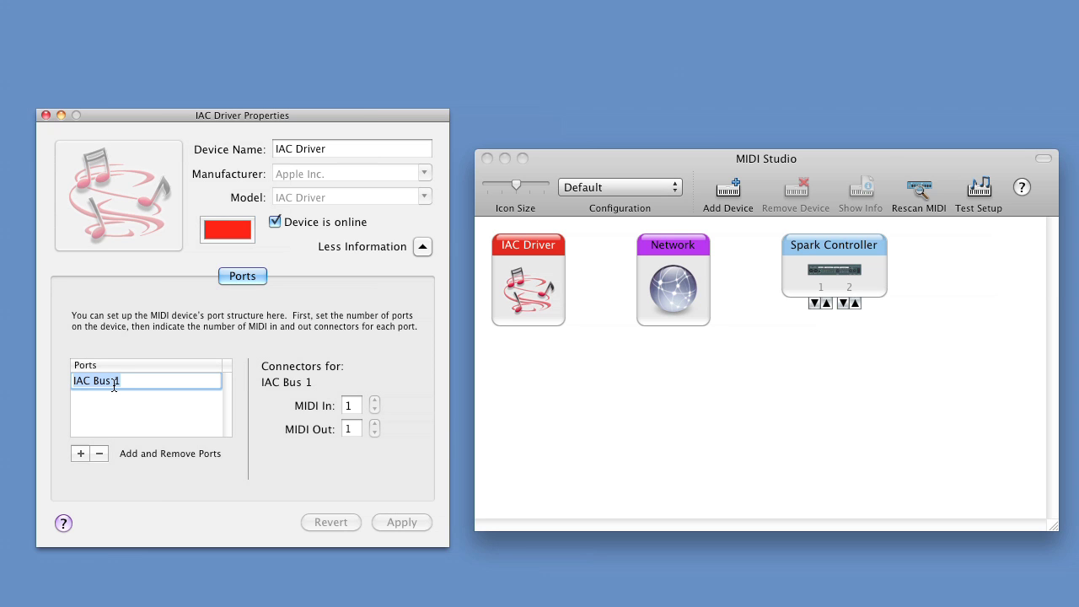
type("S")
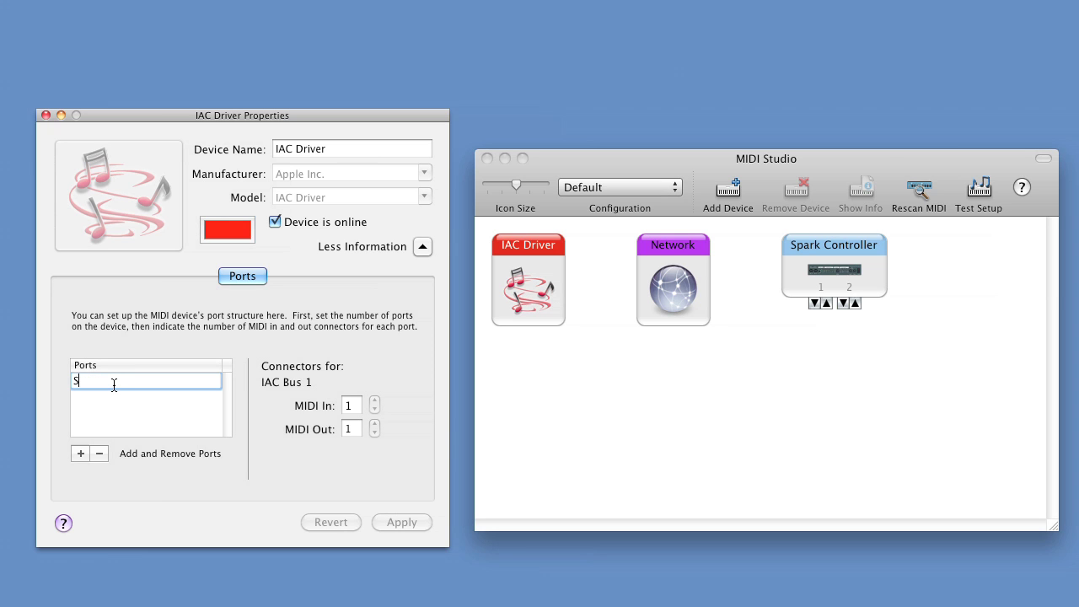
type("park1 Midi OUT")
left_click(113, 381)
left_click(111, 382)
left_click(135, 381)
left_click(169, 380)
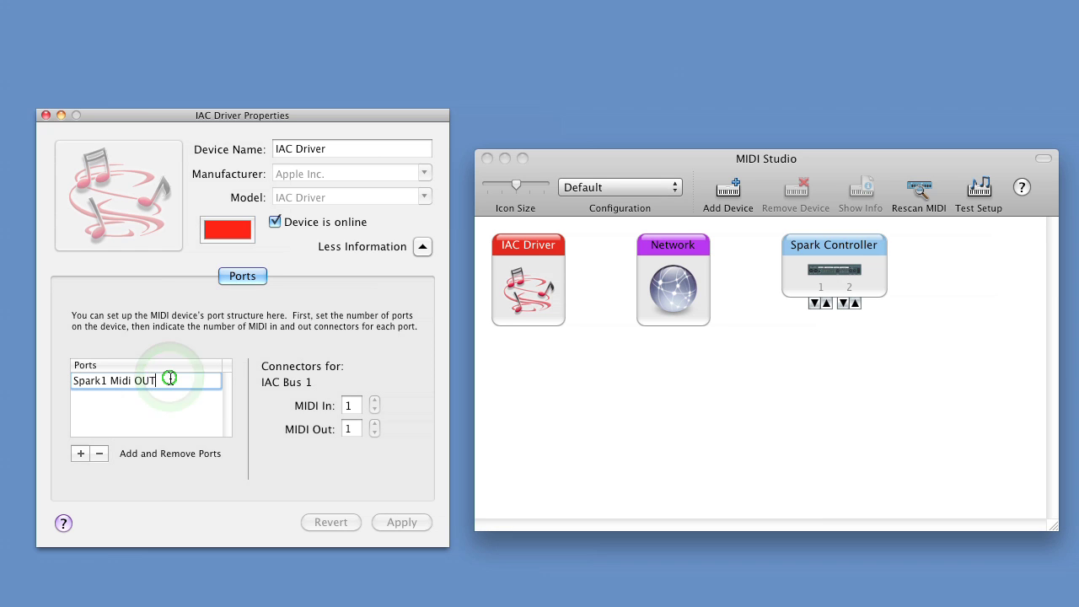
- Confirm the 'Spark1 Midi OUT' name, toggle Device is online off and on, then quit Audio MIDI Setup
key("Return")
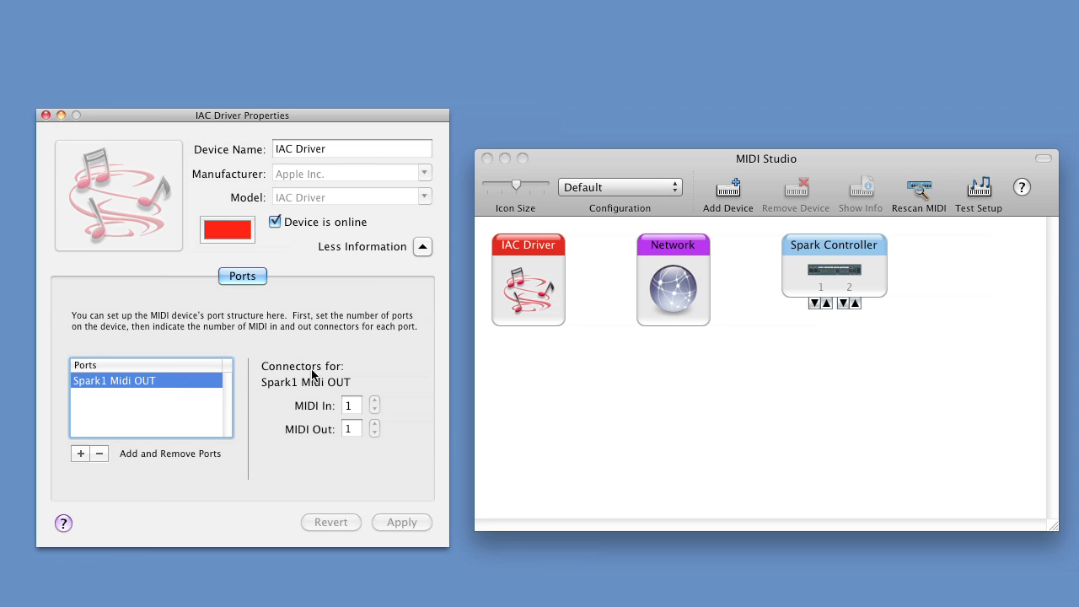
left_click(277, 221)
left_click(276, 222)
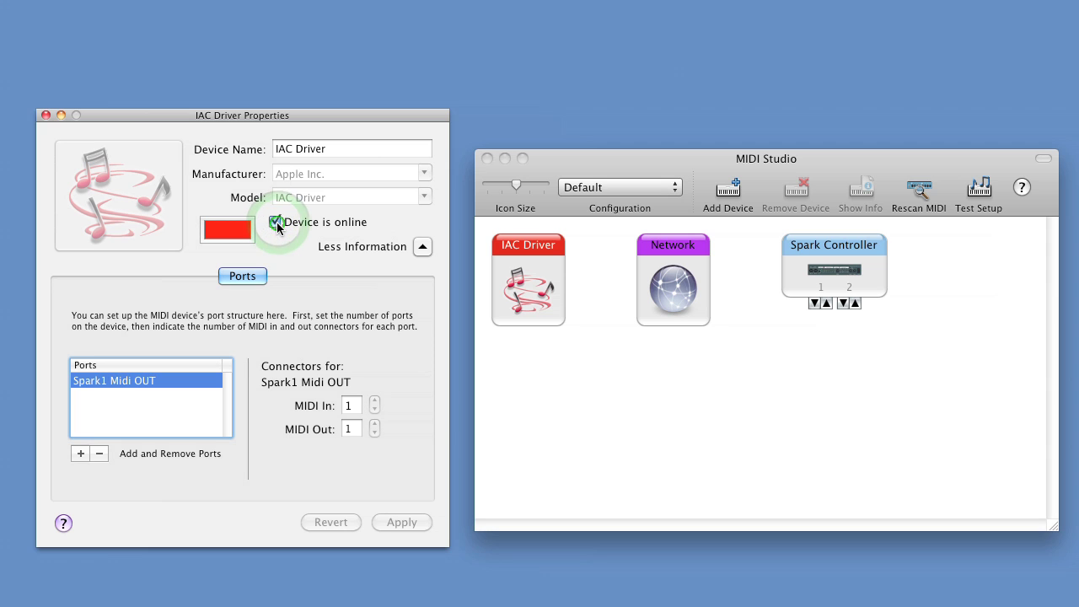
left_click(372, 486)
left_click(397, 518)
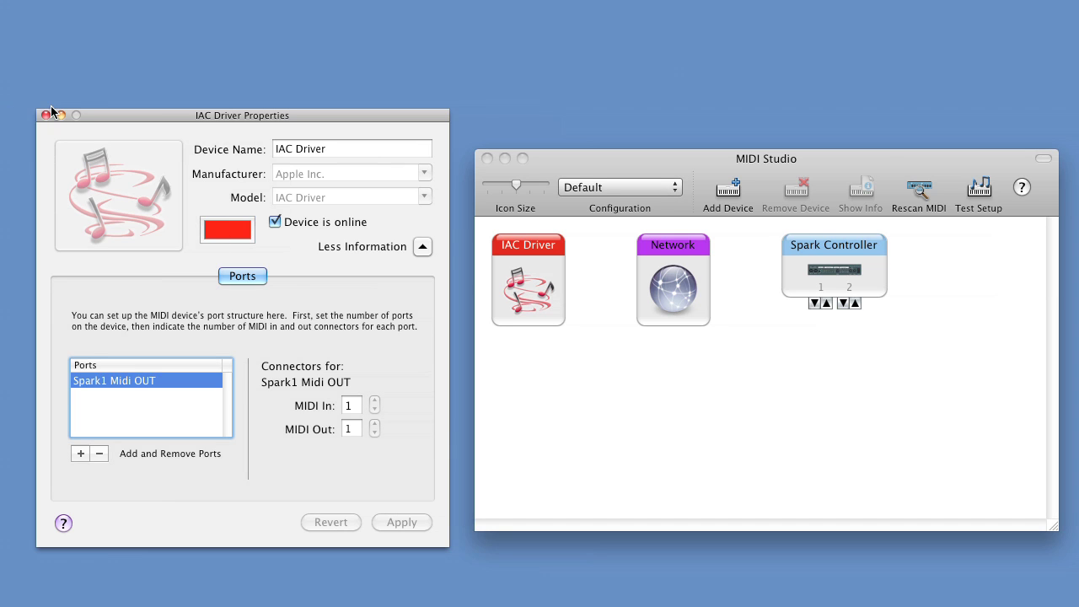
left_click(51, 0)
left_click(59, 2)
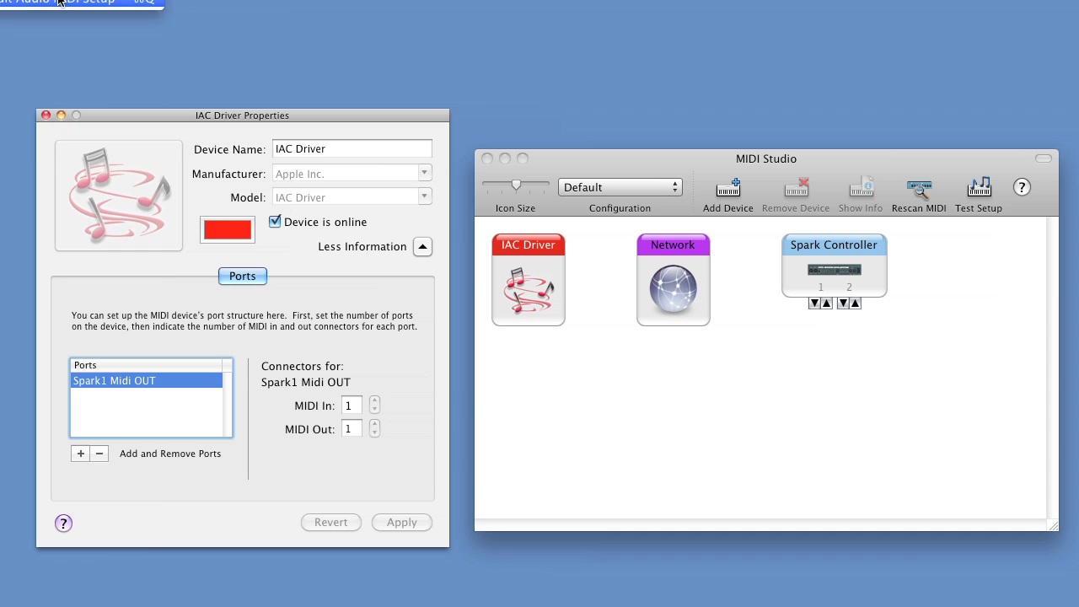